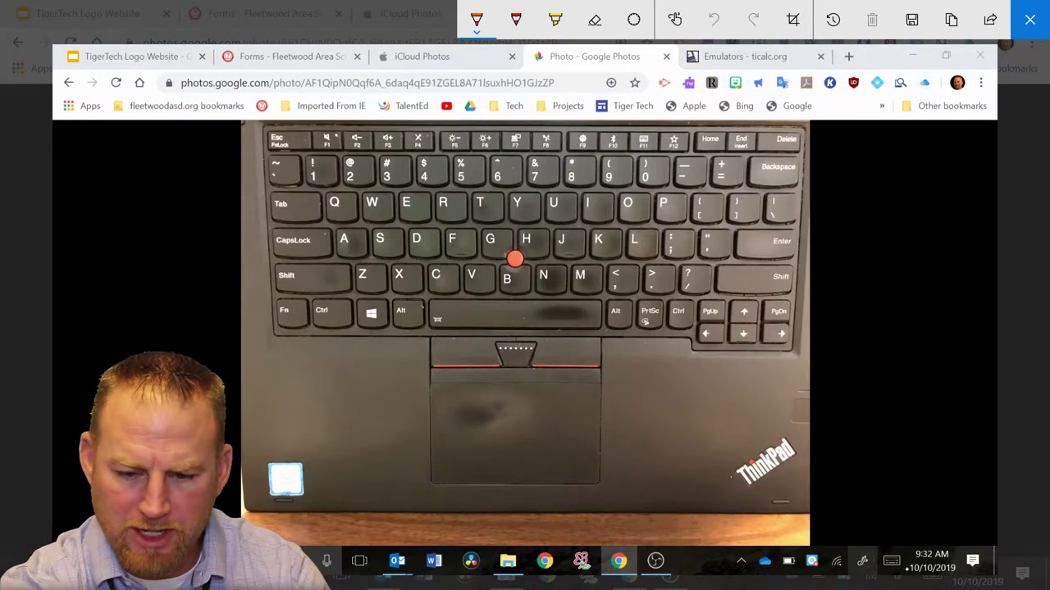
Draw an orange pen arrow pointing up at the PrtSc key and mark the Fn key on the keyboard photo.
{"action": "left_click_drag", "start_coordinate": [666, 395], "coordinate": [650, 341]}
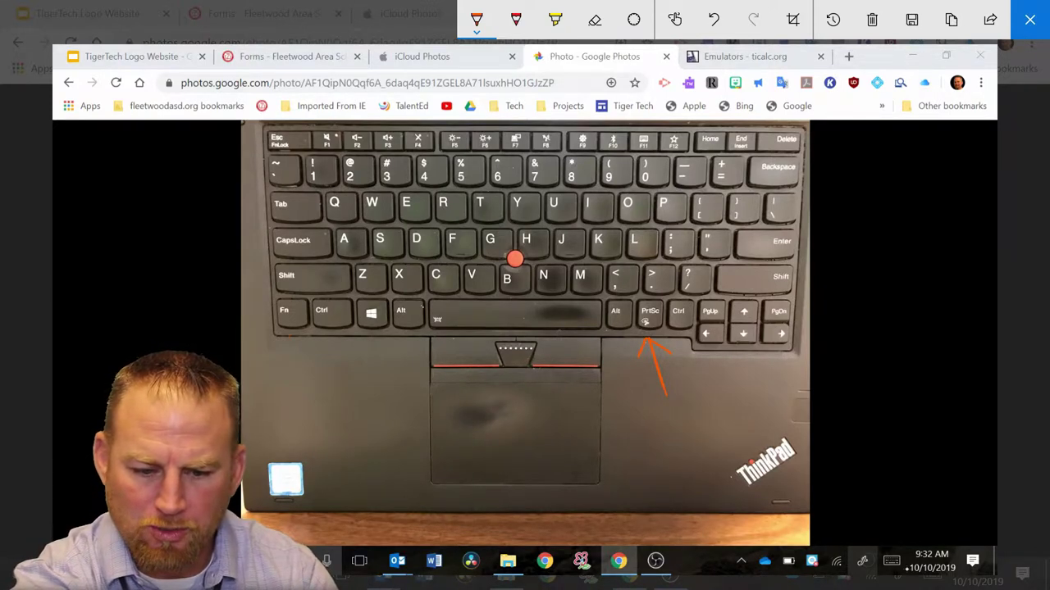
{"action": "mouse_move", "coordinate": [307, 305]}
{"action": "left_mouse_down"}
{"action": "mouse_move", "coordinate": [271, 310]}
{"action": "mouse_move", "coordinate": [306, 336]}
{"action": "left_mouse_up"}
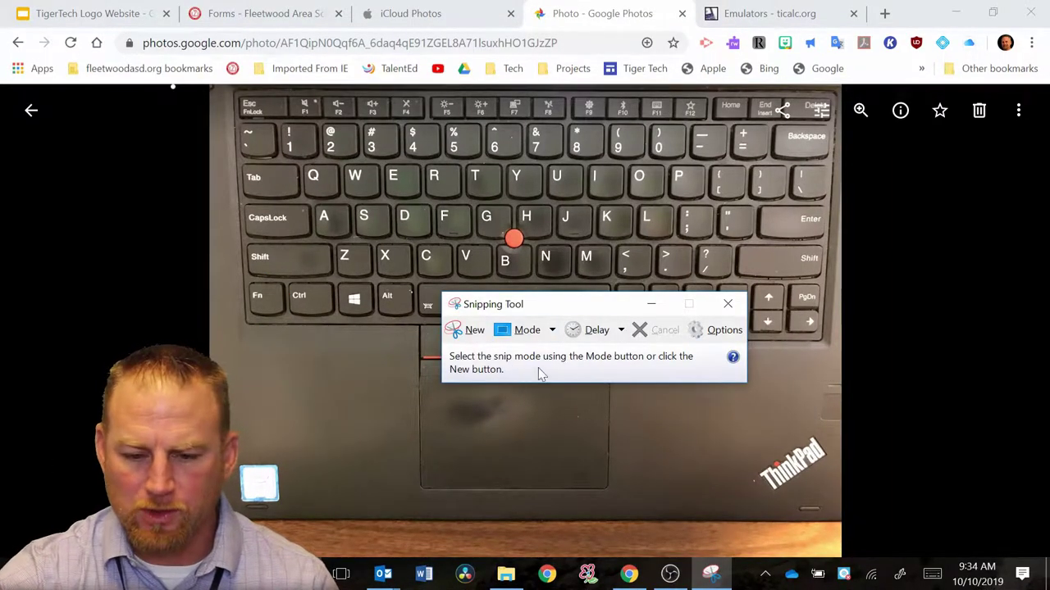
Capture a new rectangular snip covering most of the keyboard photo.
{"action": "left_click", "coordinate": [466, 331]}
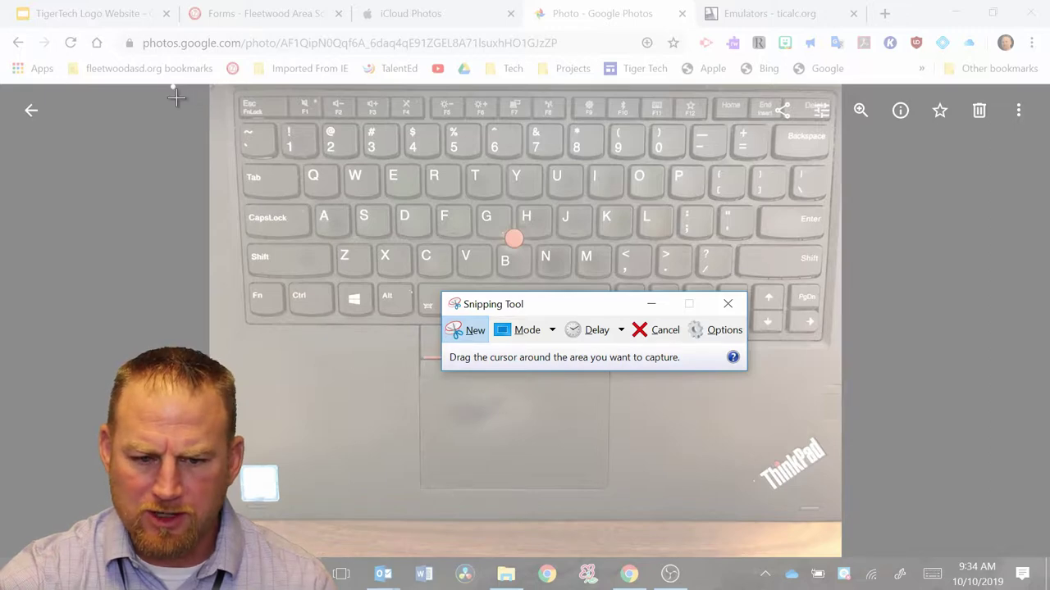
{"action": "left_click_drag", "start_coordinate": [176, 97], "coordinate": [872, 529]}
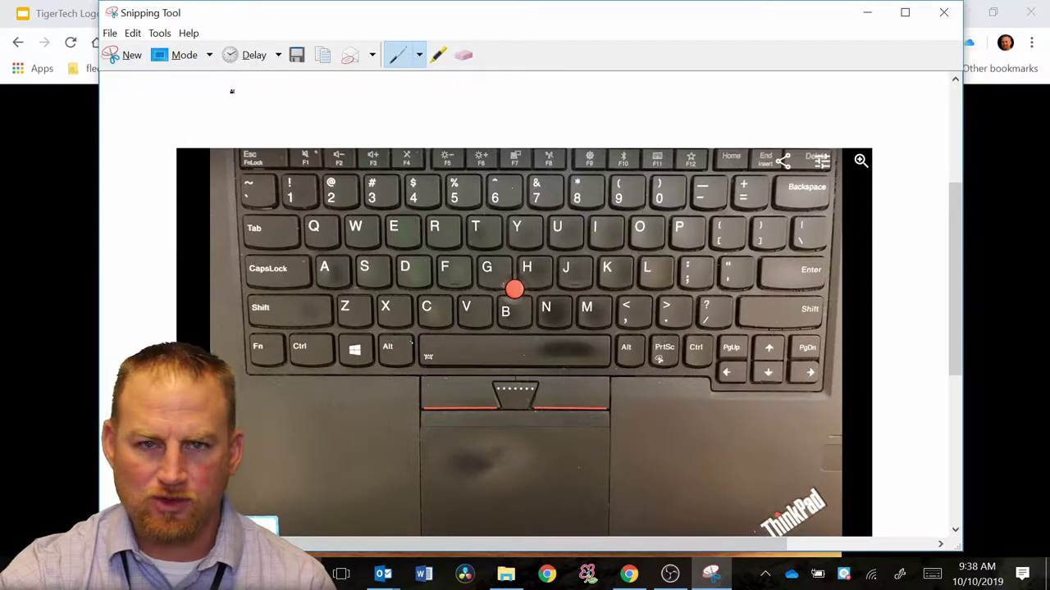
{"action": "left_click", "coordinate": [132, 33]}
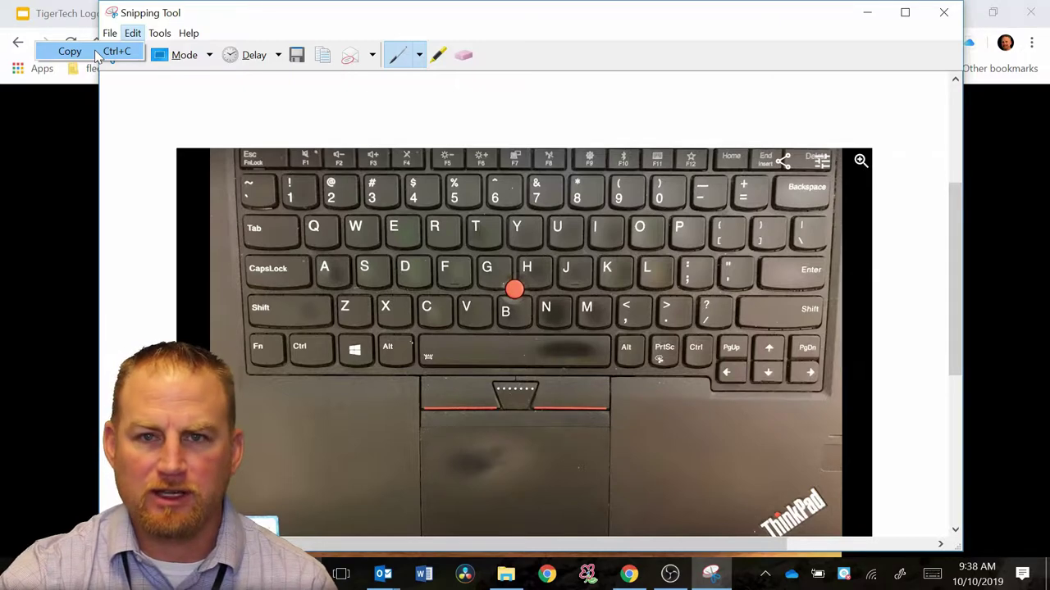
{"action": "mouse_move", "coordinate": [189, 32]}
{"action": "left_click", "coordinate": [333, 22]}
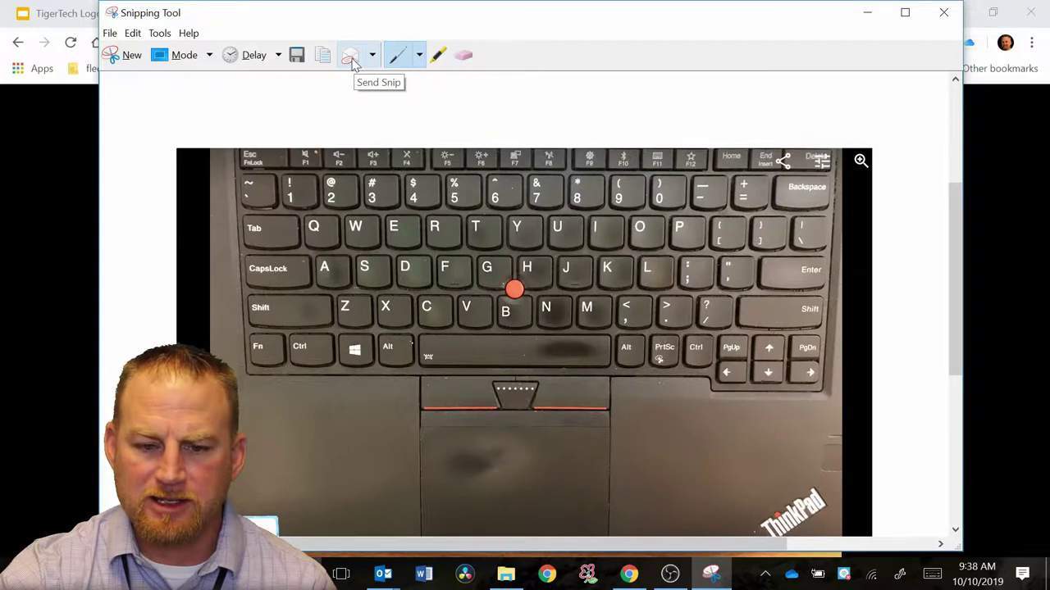
{"action": "left_click", "coordinate": [109, 34]}
{"action": "mouse_move", "coordinate": [59, 88]}
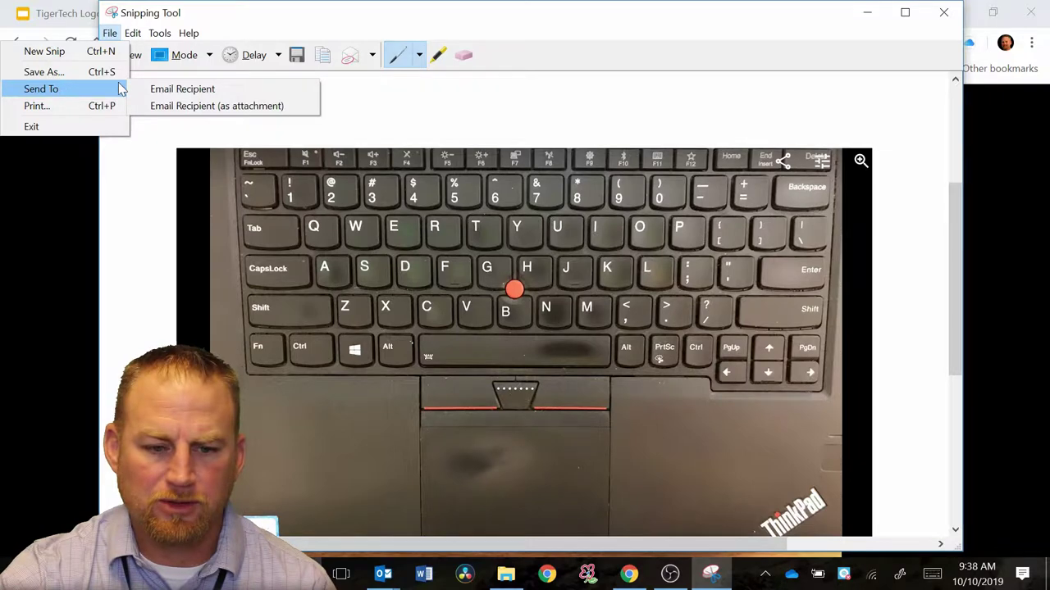
{"action": "left_click", "coordinate": [314, 22]}
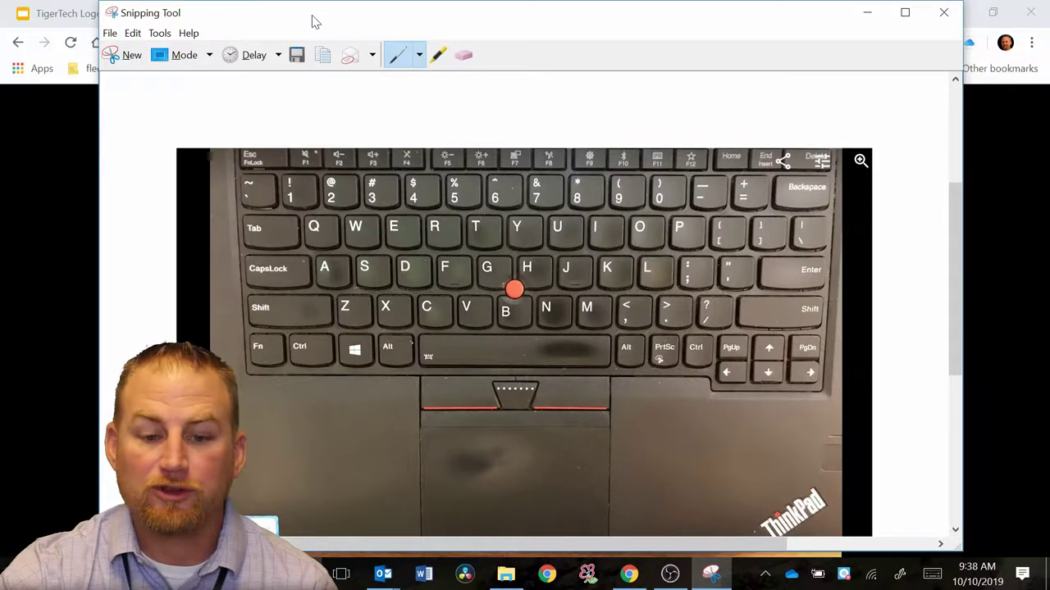
Send the keyboard snip to a new email message, leave the message unsent and return to the Snipping Tool.
{"action": "left_click", "coordinate": [351, 57]}
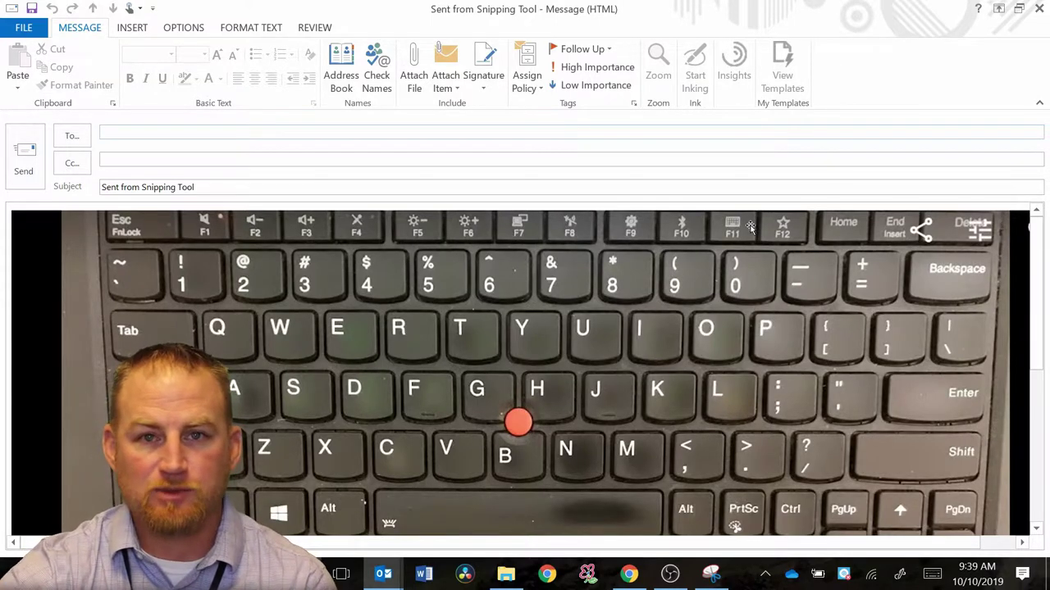
{"action": "key", "text": "alt+Tab"}
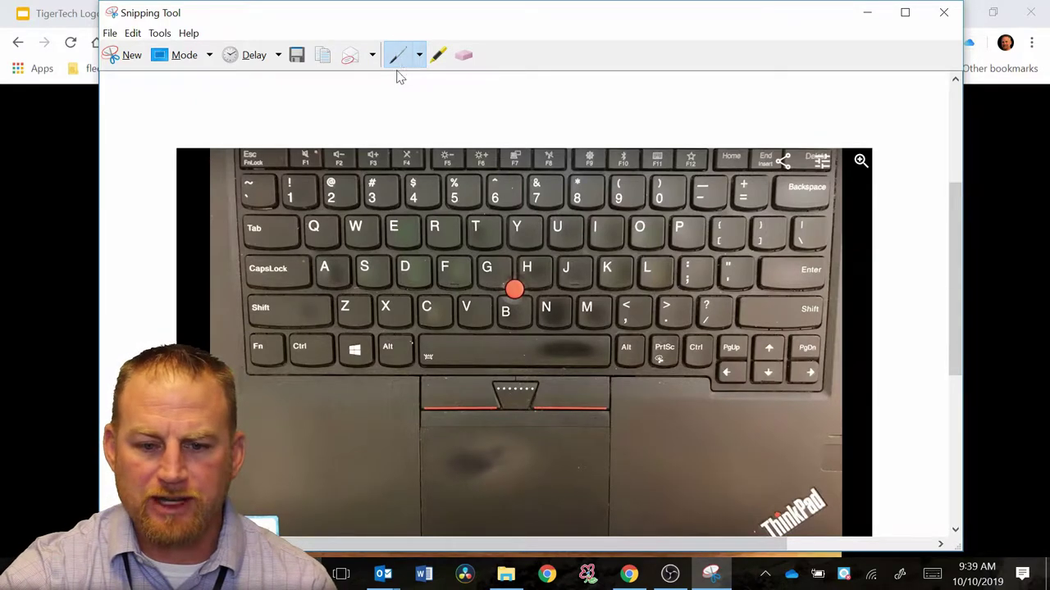
Draw blue pen marks on the snip: a large loop around the 1–4 and Q–R keys, an arrow toward J, and a loop around 7 and 8.
{"action": "left_click", "coordinate": [419, 56]}
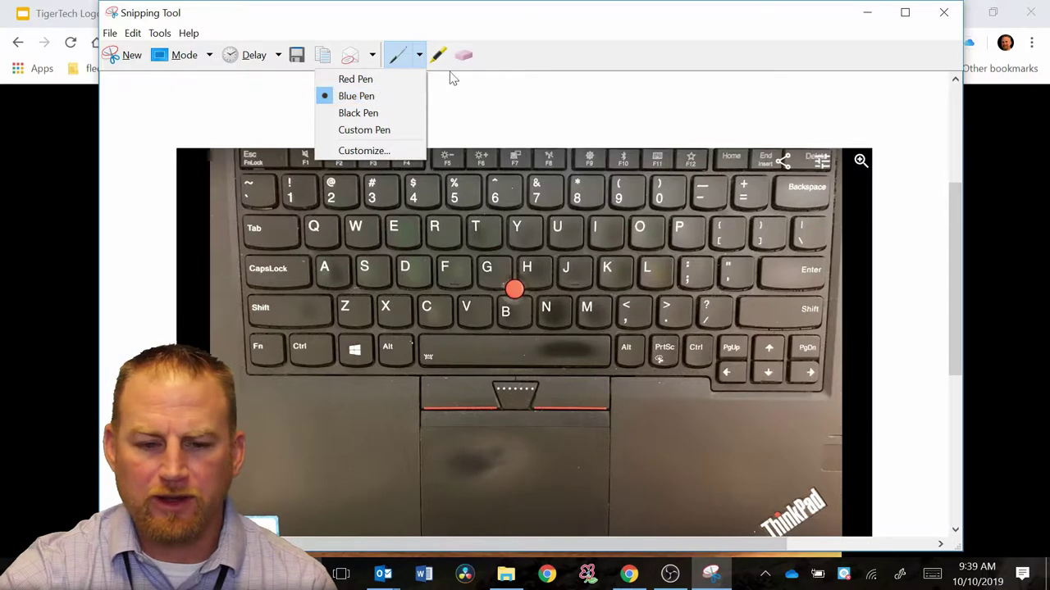
{"action": "left_click", "coordinate": [481, 63]}
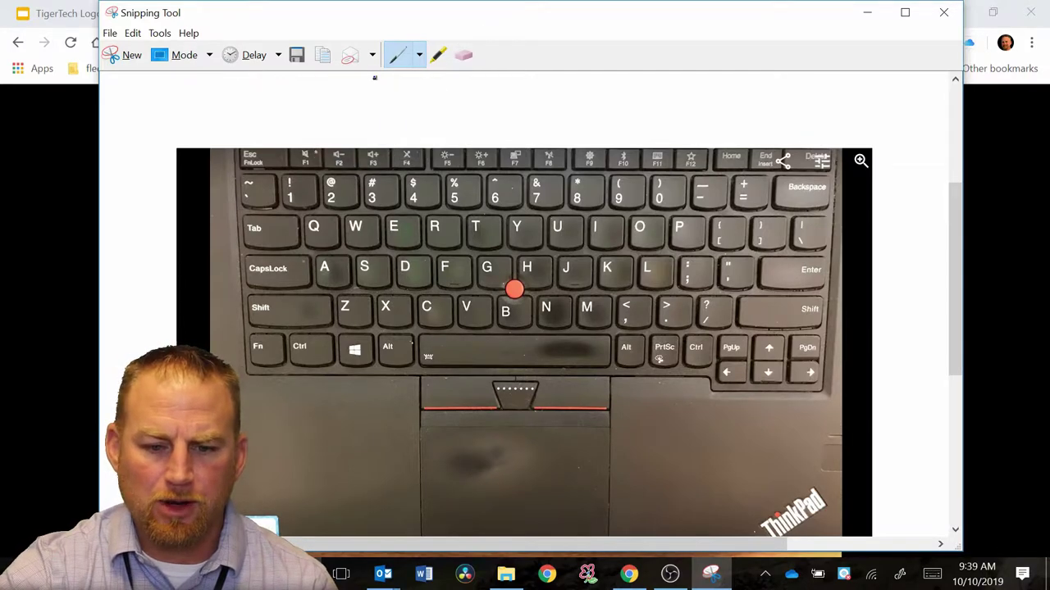
{"action": "mouse_move", "coordinate": [379, 120]}
{"action": "left_mouse_down"}
{"action": "mouse_move", "coordinate": [333, 125]}
{"action": "mouse_move", "coordinate": [447, 278]}
{"action": "mouse_move", "coordinate": [318, 117]}
{"action": "left_mouse_up"}
{"action": "left_click_drag", "start_coordinate": [635, 266], "coordinate": [664, 321]}
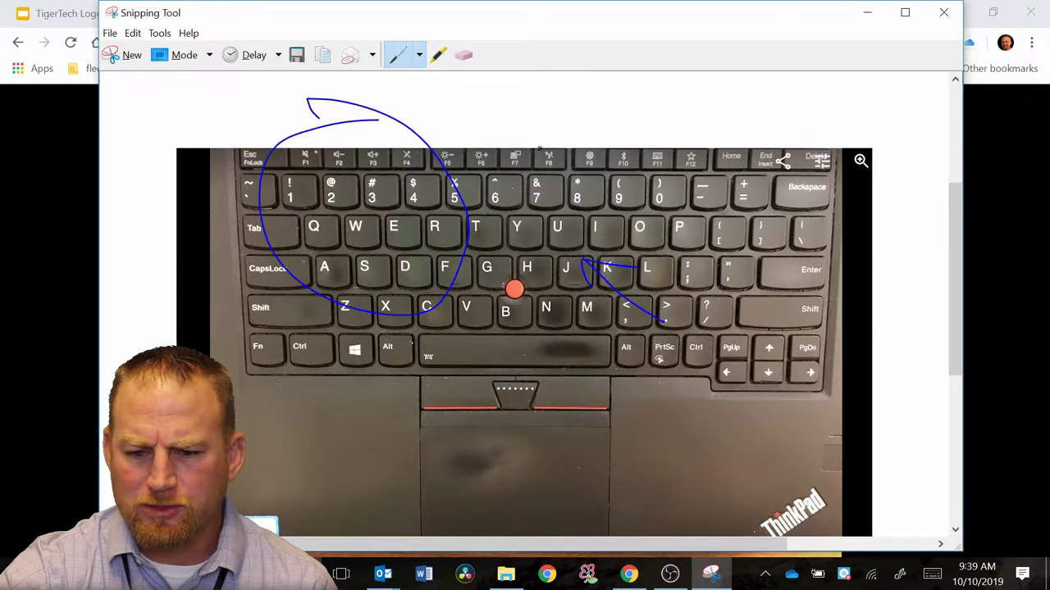
{"action": "mouse_move", "coordinate": [541, 150]}
{"action": "left_mouse_down"}
{"action": "mouse_move", "coordinate": [586, 168]}
{"action": "mouse_move", "coordinate": [548, 149]}
{"action": "left_mouse_up"}
Erase all the blue loops and arrow strokes from the keyboard snip.
{"action": "left_click", "coordinate": [464, 55]}
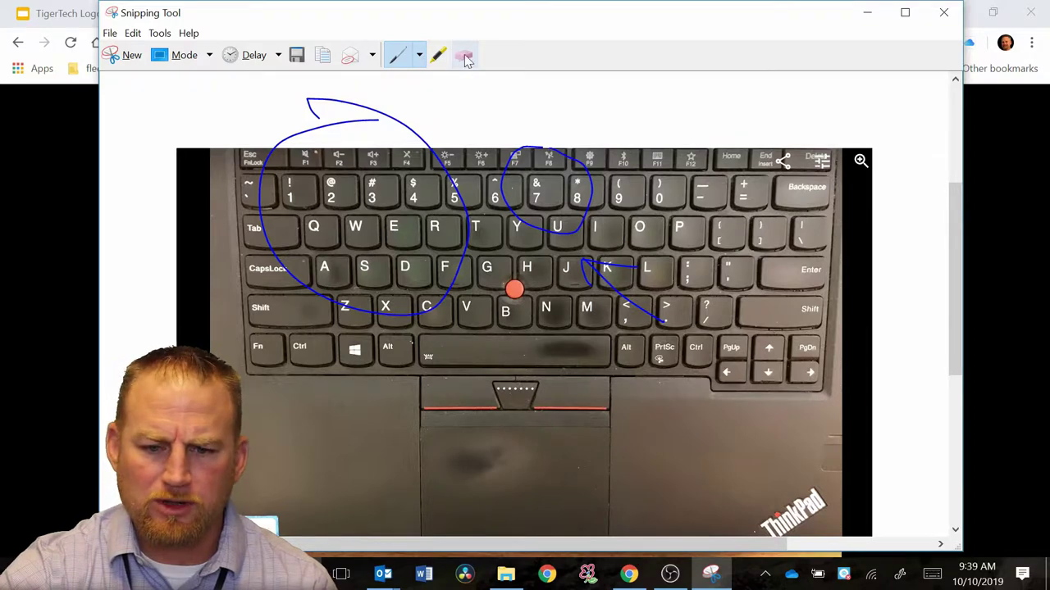
{"action": "left_click", "coordinate": [417, 125]}
{"action": "left_click", "coordinate": [551, 153]}
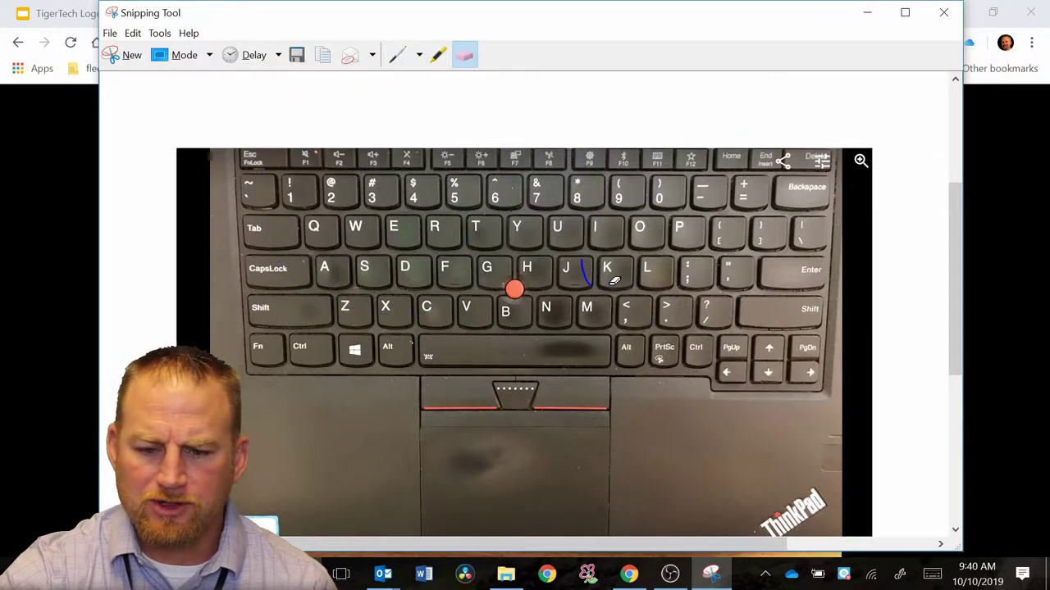
{"action": "left_click", "coordinate": [588, 272]}
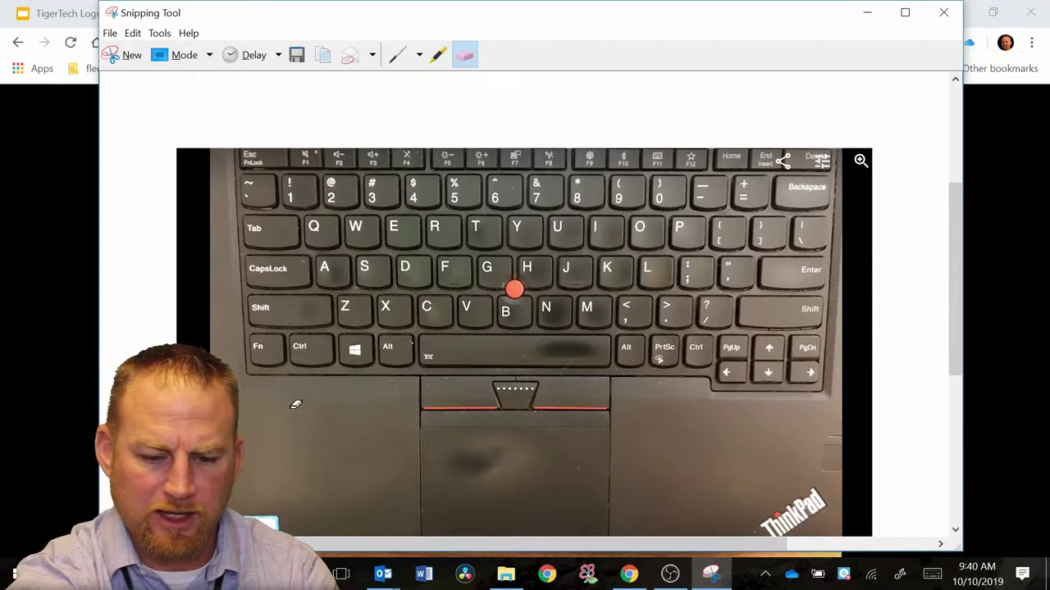
Draw blue pen arrows pointing up at the Fn and PrtSc keys and circle the small icon on the PrtSc key.
{"action": "mouse_move", "coordinate": [292, 472]}
{"action": "left_mouse_down"}
{"action": "mouse_move", "coordinate": [270, 382]}
{"action": "mouse_move", "coordinate": [294, 392]}
{"action": "left_mouse_up"}
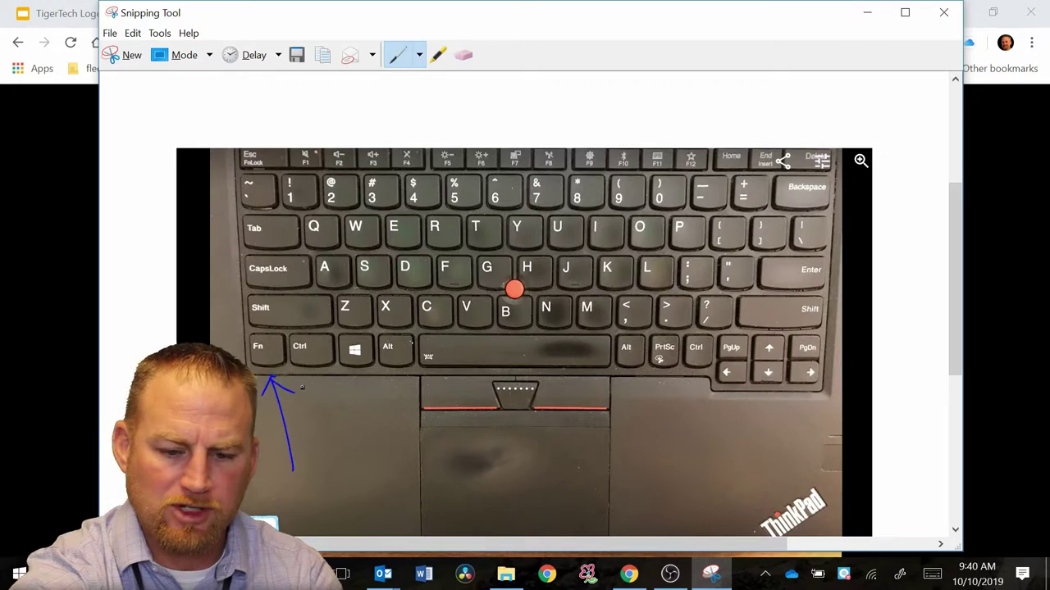
{"action": "left_click_drag", "start_coordinate": [659, 380], "coordinate": [658, 456]}
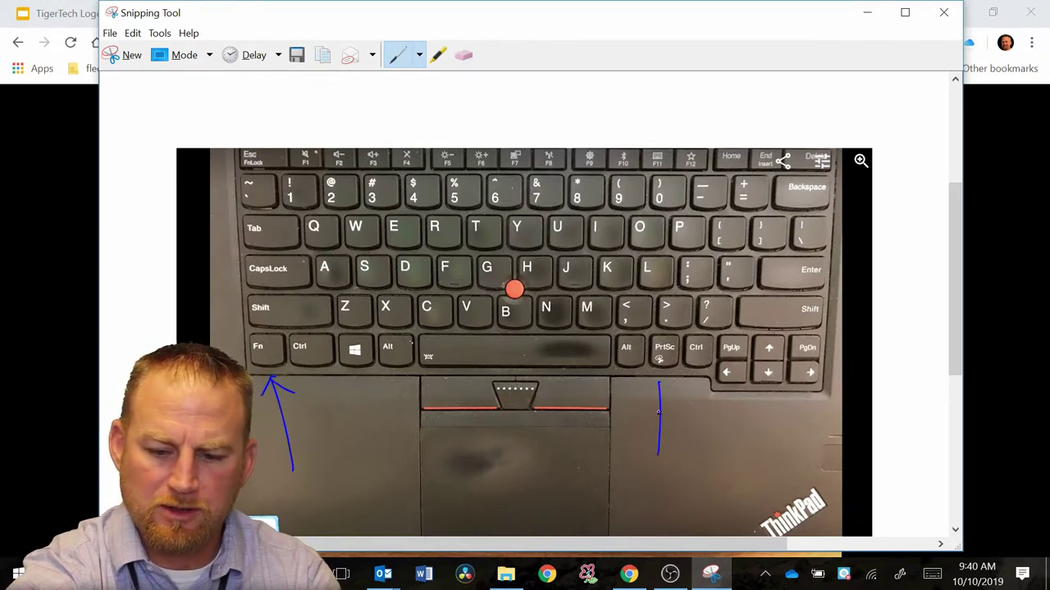
{"action": "mouse_move", "coordinate": [658, 380]}
{"action": "left_mouse_down"}
{"action": "mouse_move", "coordinate": [651, 398]}
{"action": "mouse_move", "coordinate": [677, 399]}
{"action": "left_mouse_up"}
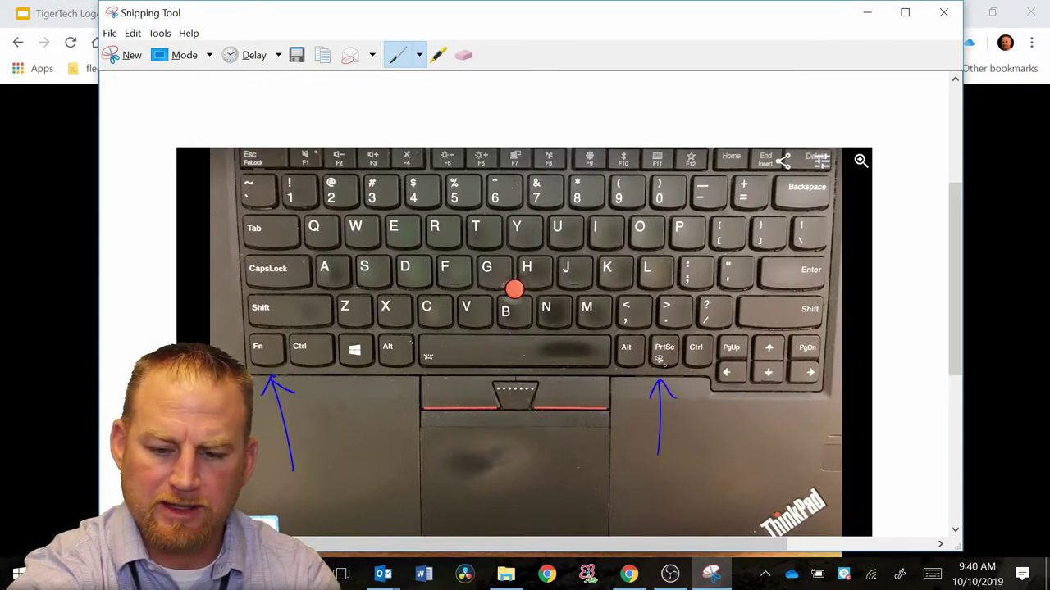
{"action": "mouse_move", "coordinate": [659, 359]}
{"action": "left_mouse_down"}
{"action": "mouse_move", "coordinate": [649, 371]}
{"action": "mouse_move", "coordinate": [666, 353]}
{"action": "left_mouse_up"}
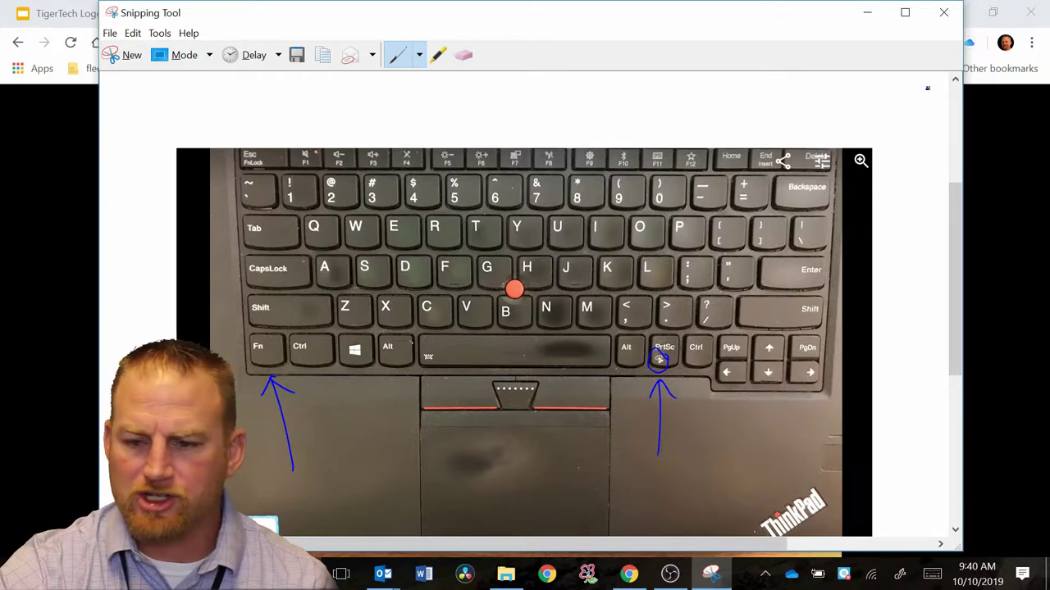
Close the annotated keyboard snip without saving its changes.
{"action": "left_click", "coordinate": [945, 14]}
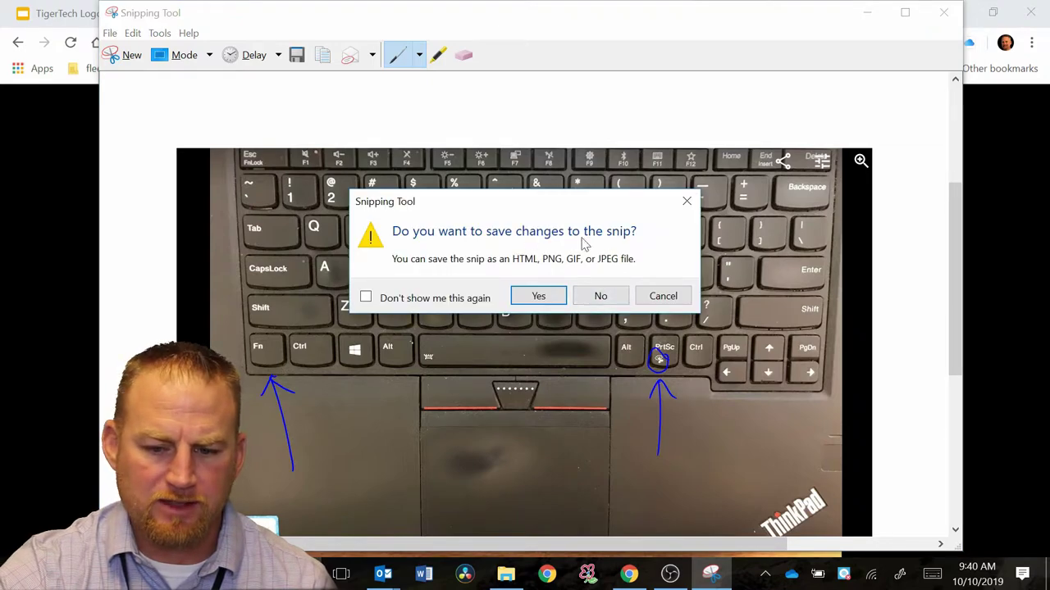
{"action": "left_click", "coordinate": [600, 296]}
Capture a rectangular snip of the school district Forms webpage, including the Business Office, Athletics and Facilities sections.
{"action": "key", "text": "ctrl+2"}
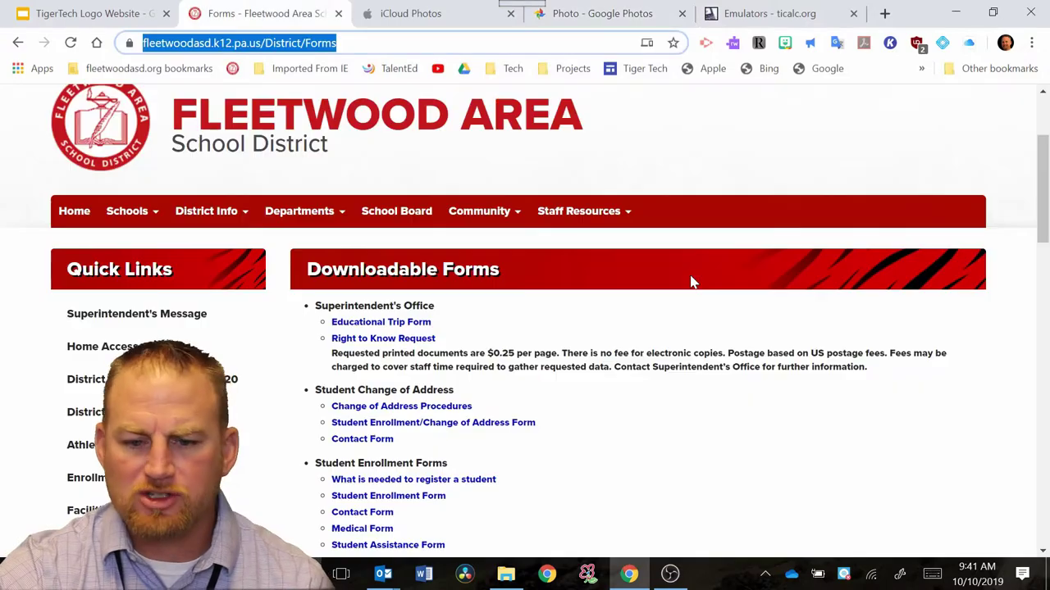
{"action": "scroll", "coordinate": [666, 417], "scroll_direction": "down", "scroll_amount": 2}
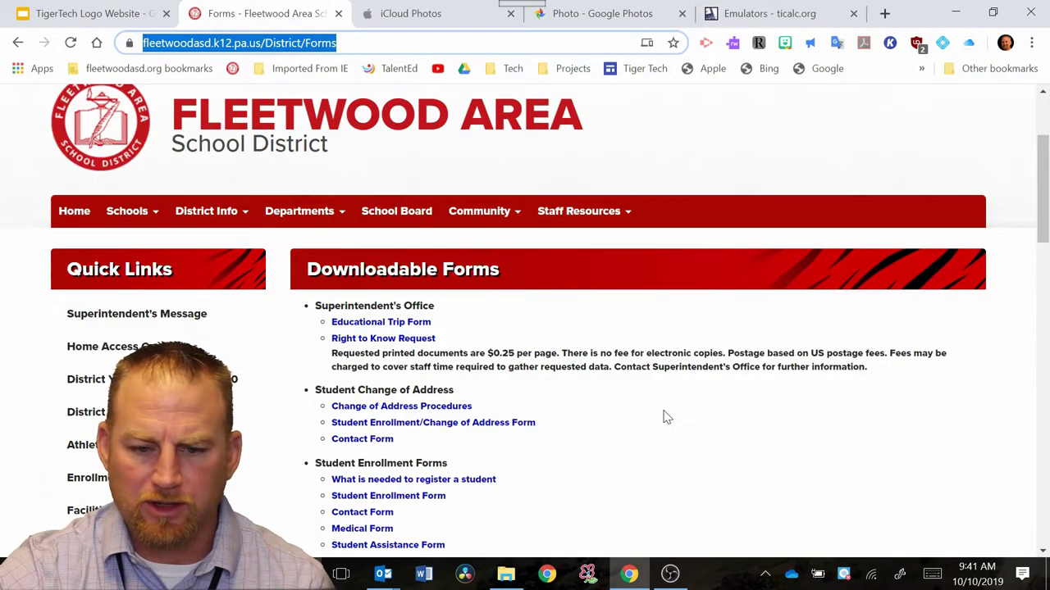
{"action": "scroll", "coordinate": [566, 433], "scroll_direction": "down", "scroll_amount": 3}
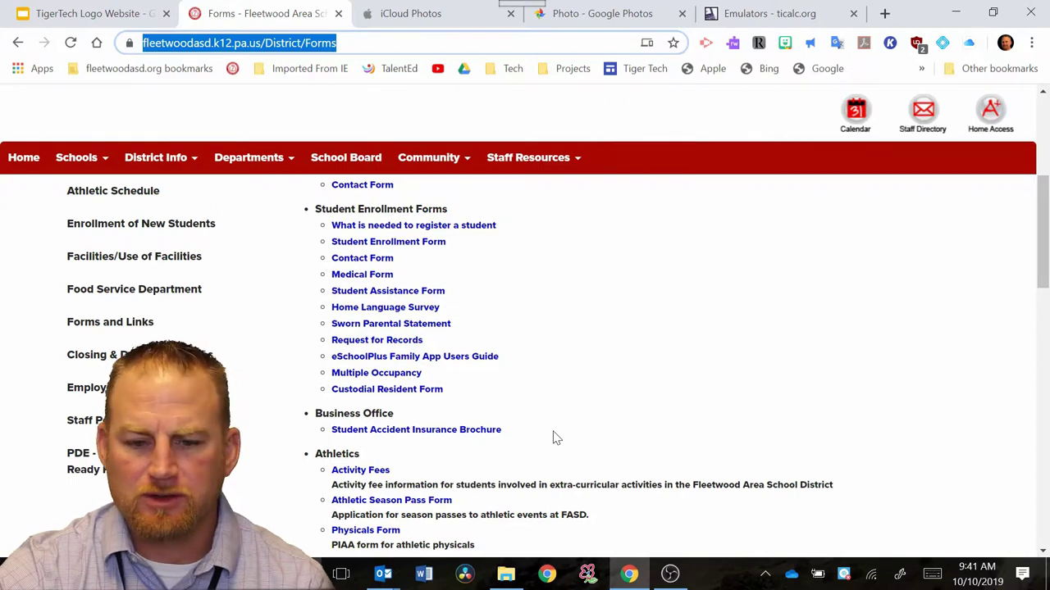
{"action": "scroll", "coordinate": [554, 438], "scroll_direction": "down", "scroll_amount": 1}
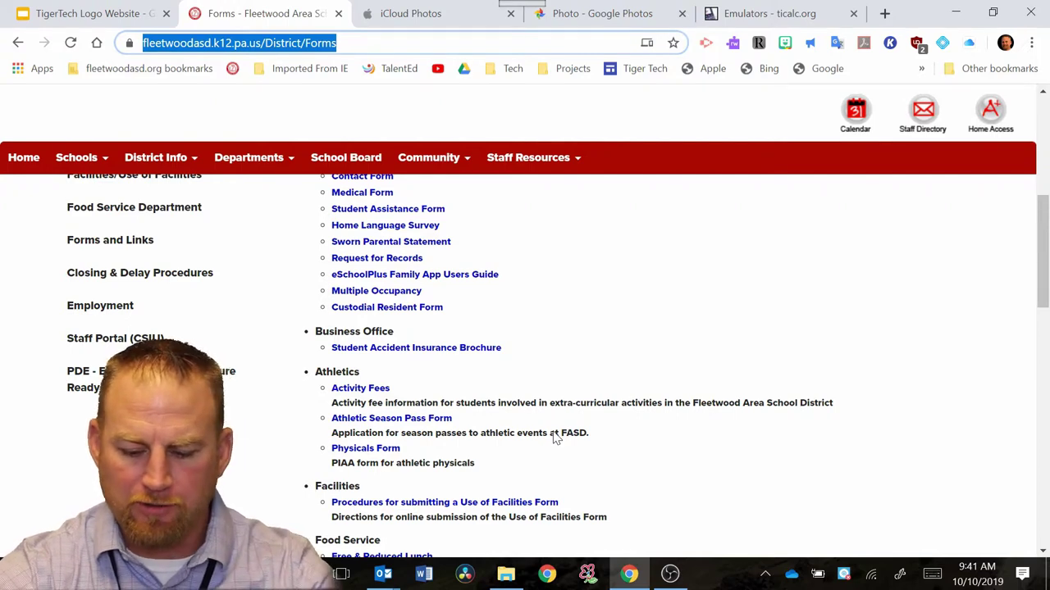
{"action": "key", "text": "ctrl+alt+s"}
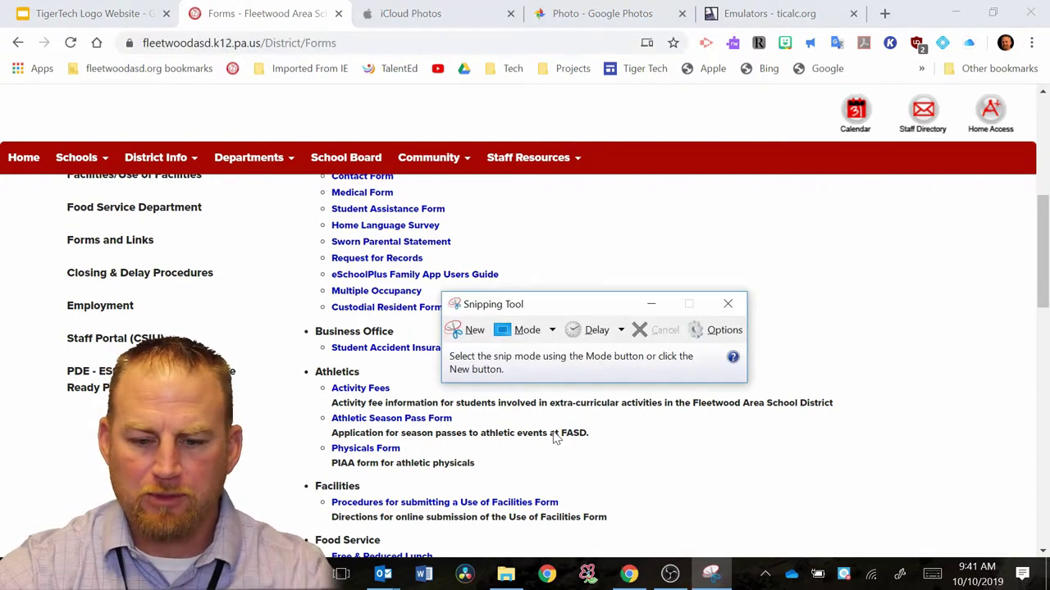
{"action": "left_click", "coordinate": [457, 332]}
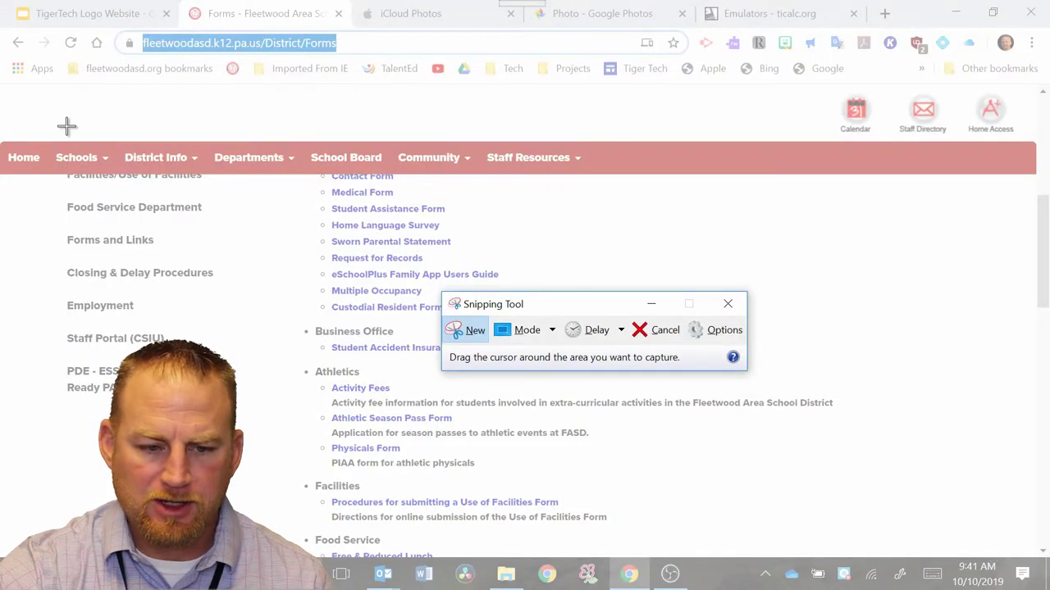
{"action": "left_click_drag", "start_coordinate": [66, 126], "coordinate": [941, 529]}
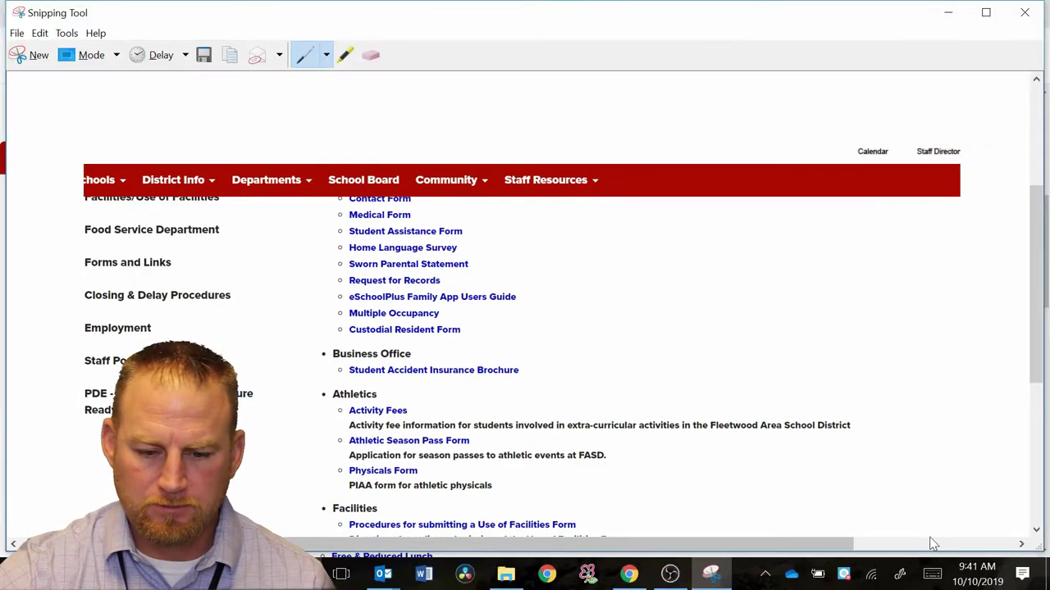
Highlight the Activity Fees link and its full description line in yellow on the snip.
{"action": "left_click", "coordinate": [346, 59]}
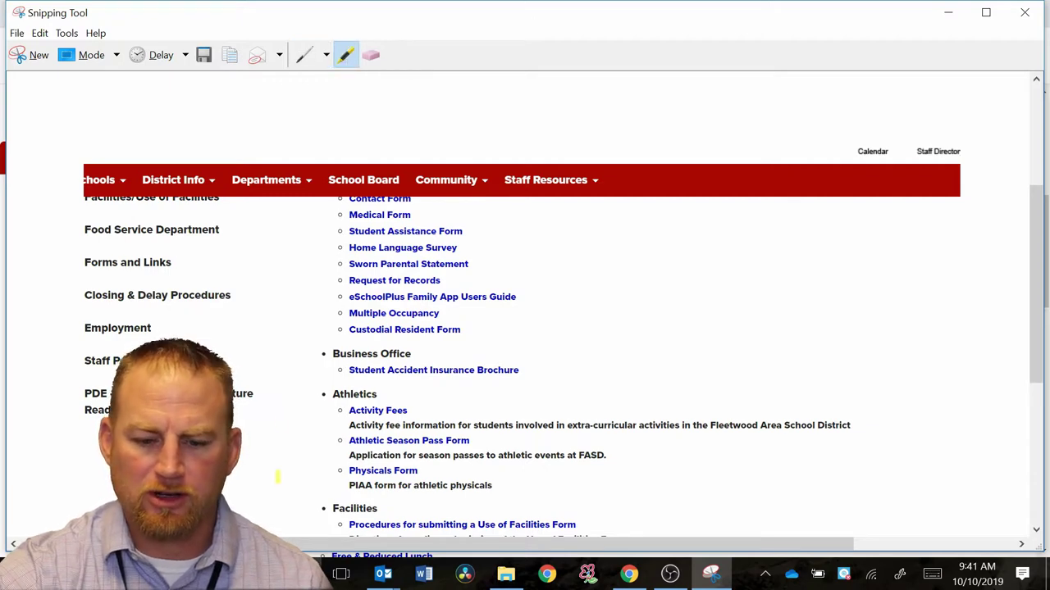
{"action": "mouse_move", "coordinate": [349, 425]}
{"action": "left_mouse_down"}
{"action": "mouse_move", "coordinate": [680, 426]}
{"action": "mouse_move", "coordinate": [492, 416]}
{"action": "left_mouse_up"}
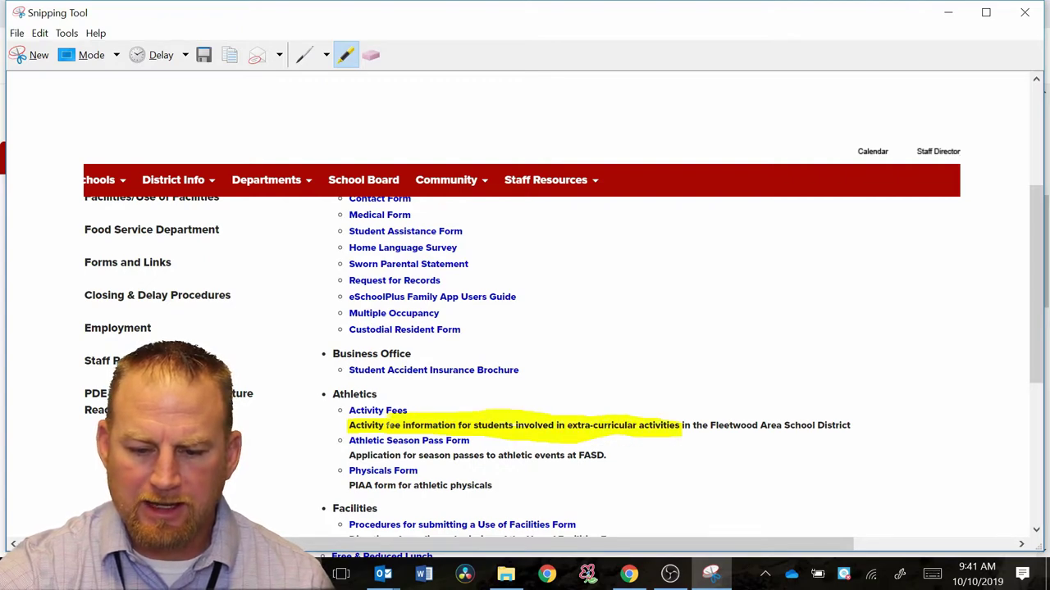
{"action": "mouse_move", "coordinate": [353, 425]}
{"action": "left_mouse_down"}
{"action": "mouse_move", "coordinate": [861, 426]}
{"action": "mouse_move", "coordinate": [602, 437]}
{"action": "mouse_move", "coordinate": [574, 407]}
{"action": "mouse_move", "coordinate": [820, 410]}
{"action": "left_mouse_up"}
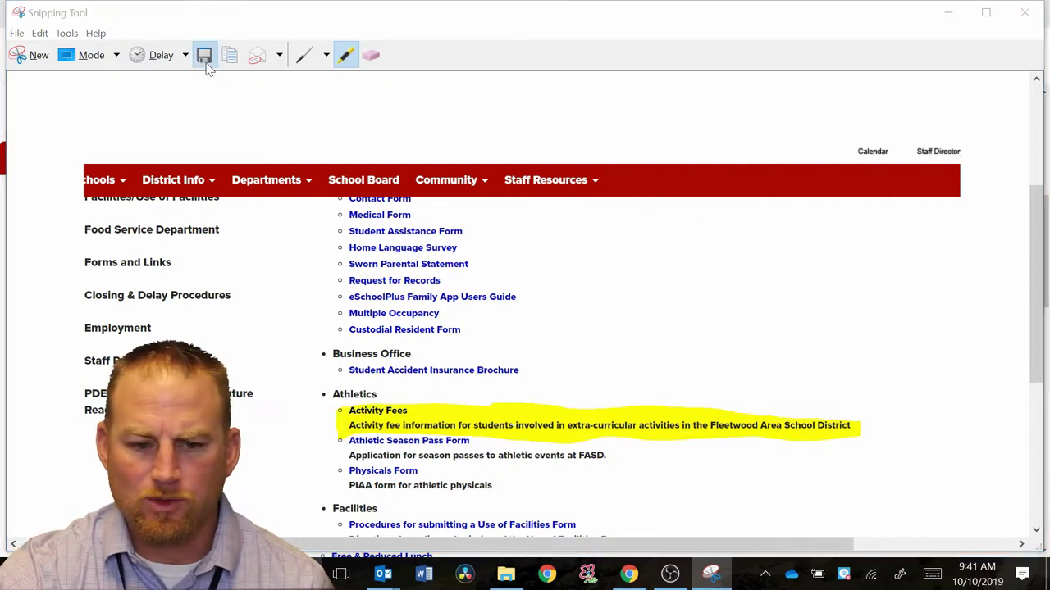
Open the Save As dialog for the highlighted snip and cancel it without saving.
{"action": "left_click", "coordinate": [204, 55]}
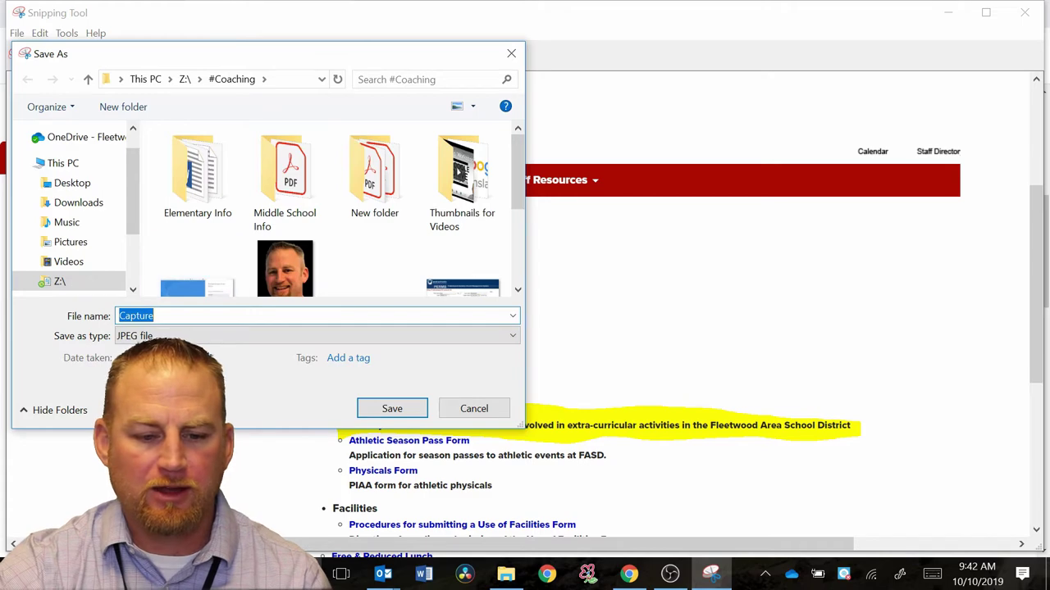
{"action": "left_click", "coordinate": [469, 410]}
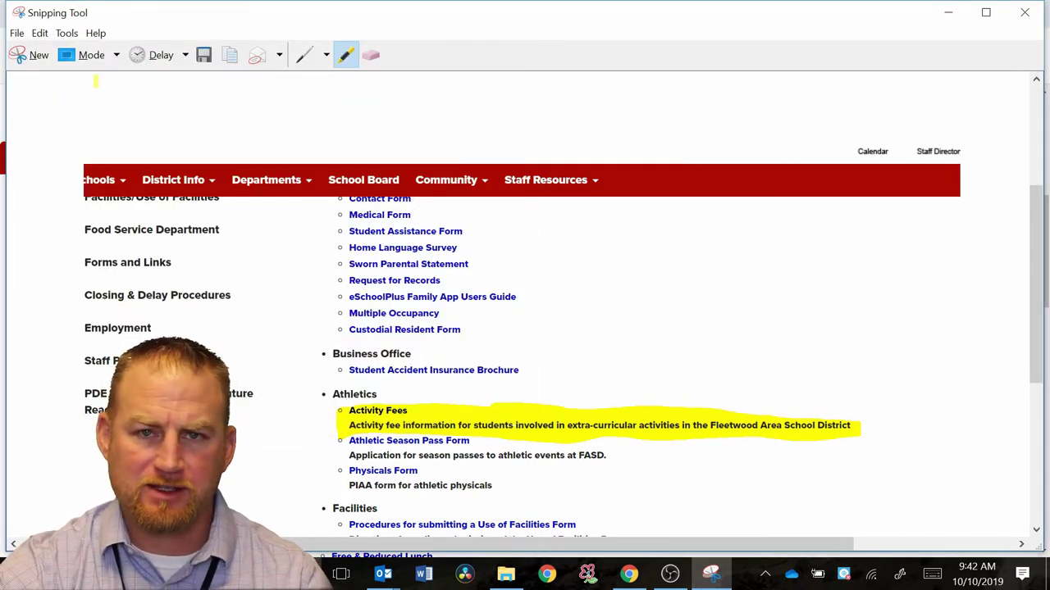